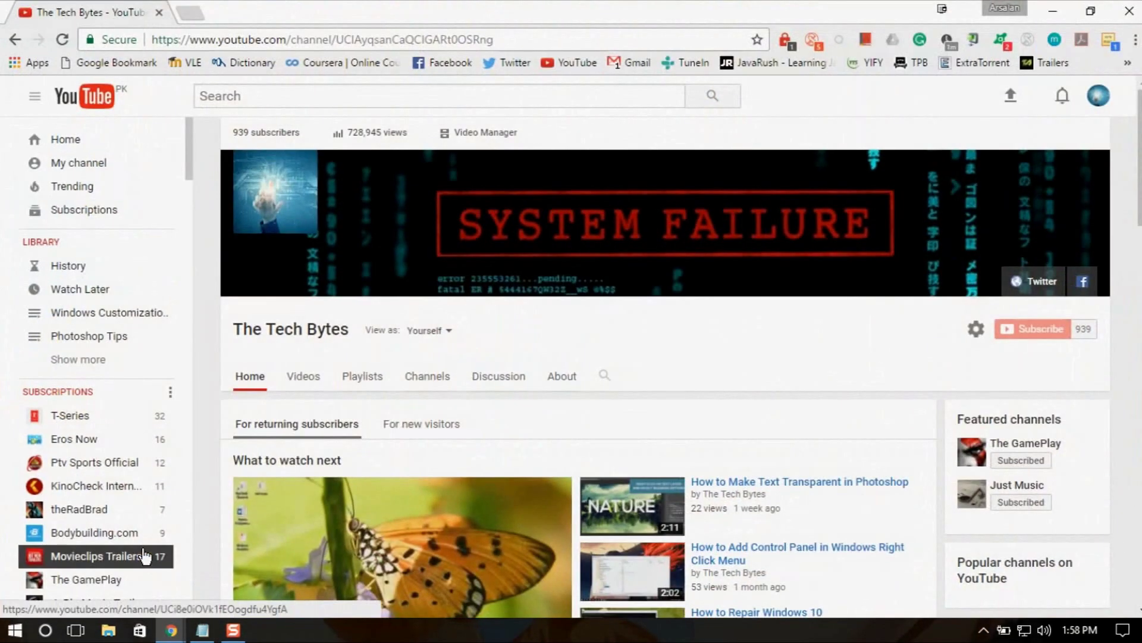
Scroll down The Tech Bytes YouTube channel page.
scroll(620, 331, down, 1)
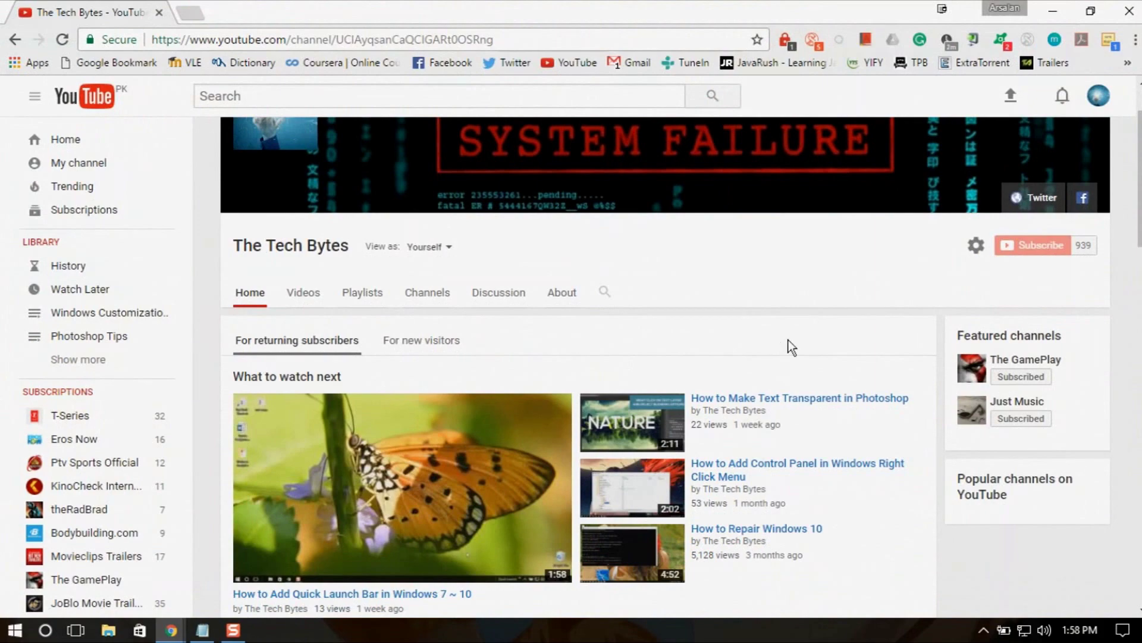
scroll(792, 347, down, 1)
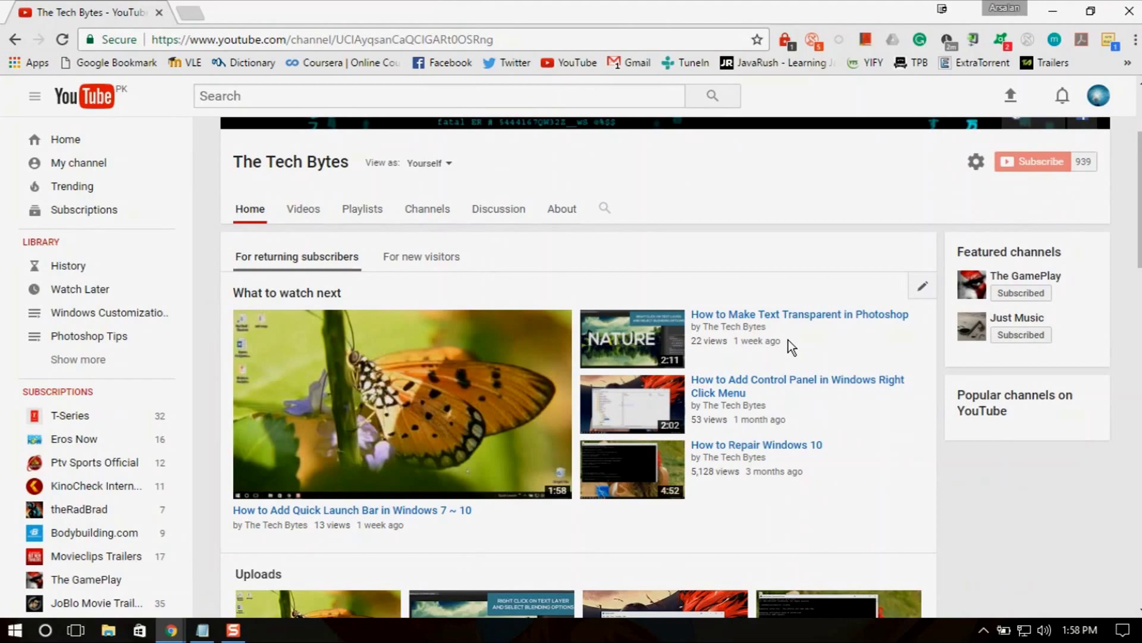
scroll(812, 341, down, 1)
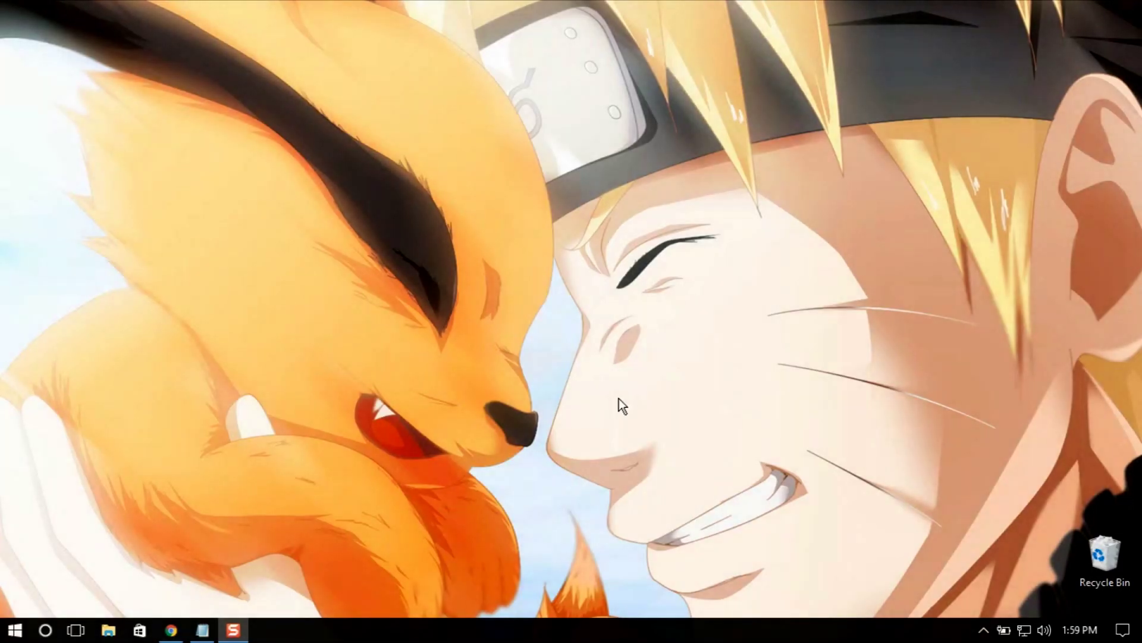
Launch Advanced IP Scanner from the Start menu tiles and show the available networks list.
click(15, 629)
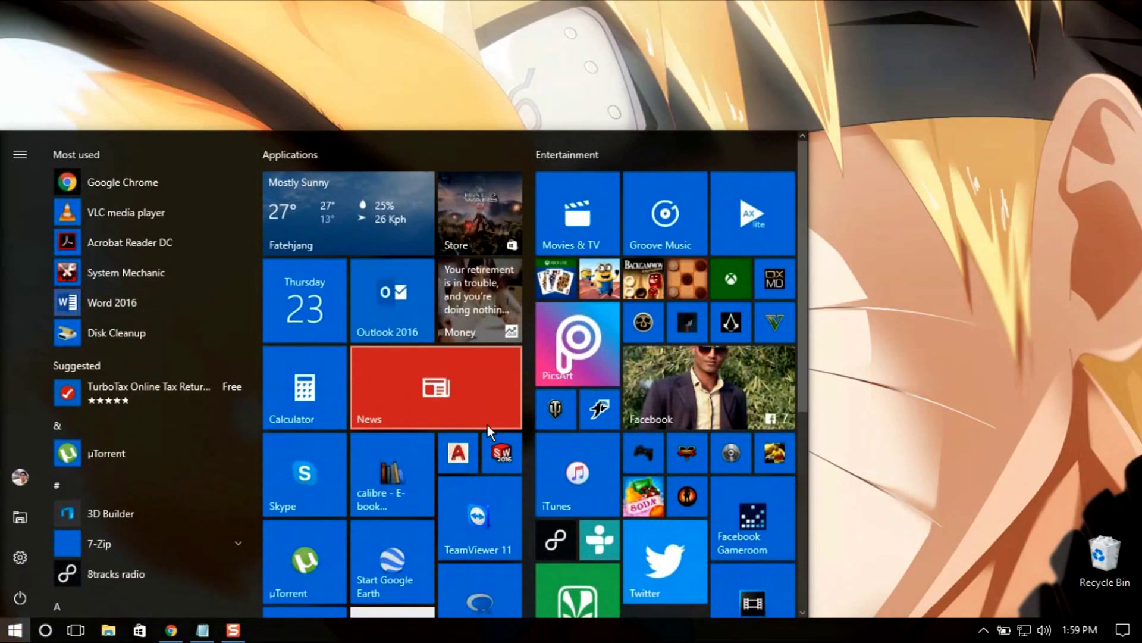
scroll(486, 424, down, 5)
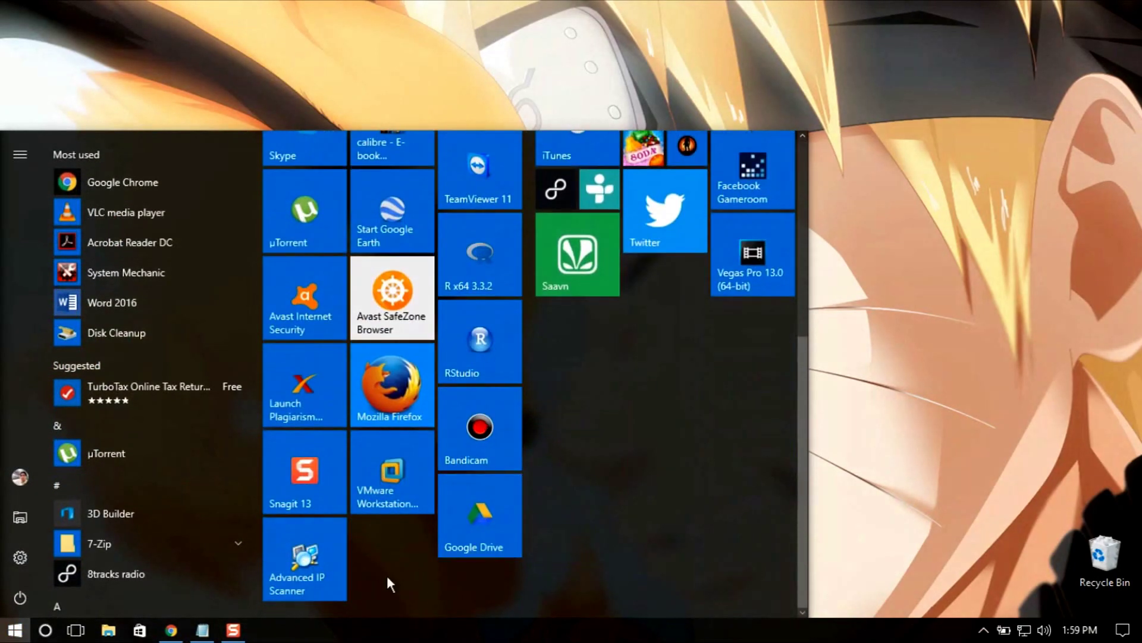
click(319, 554)
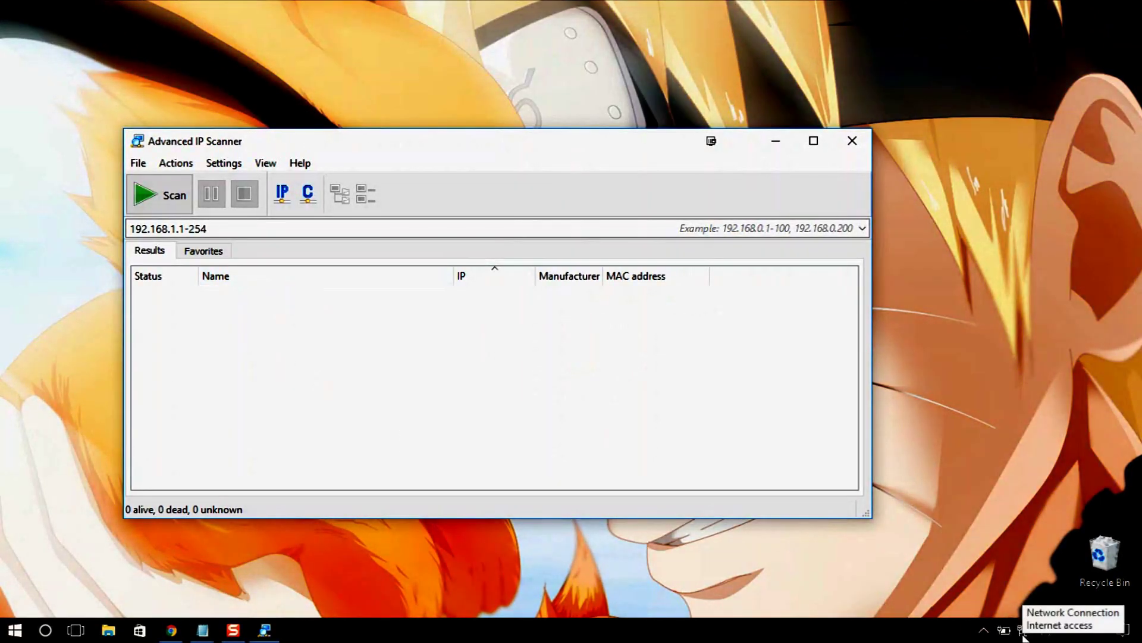
click(1024, 631)
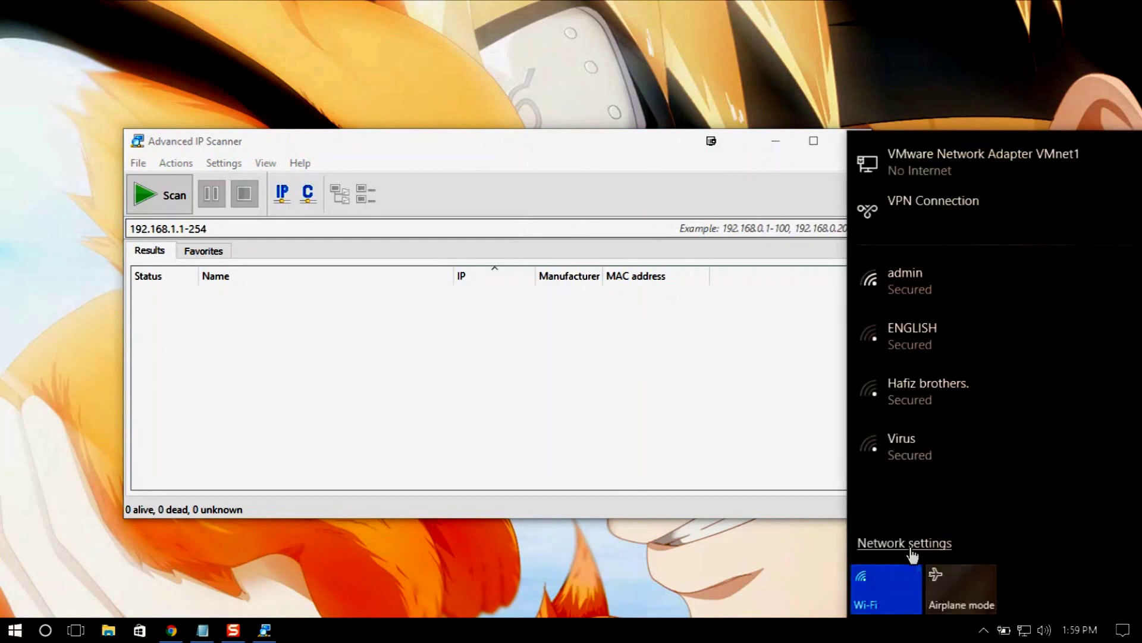
Show the Ethernet adapter's connection details (IPv4 192.168.1.13, gateway 192.168.1.1).
click(912, 543)
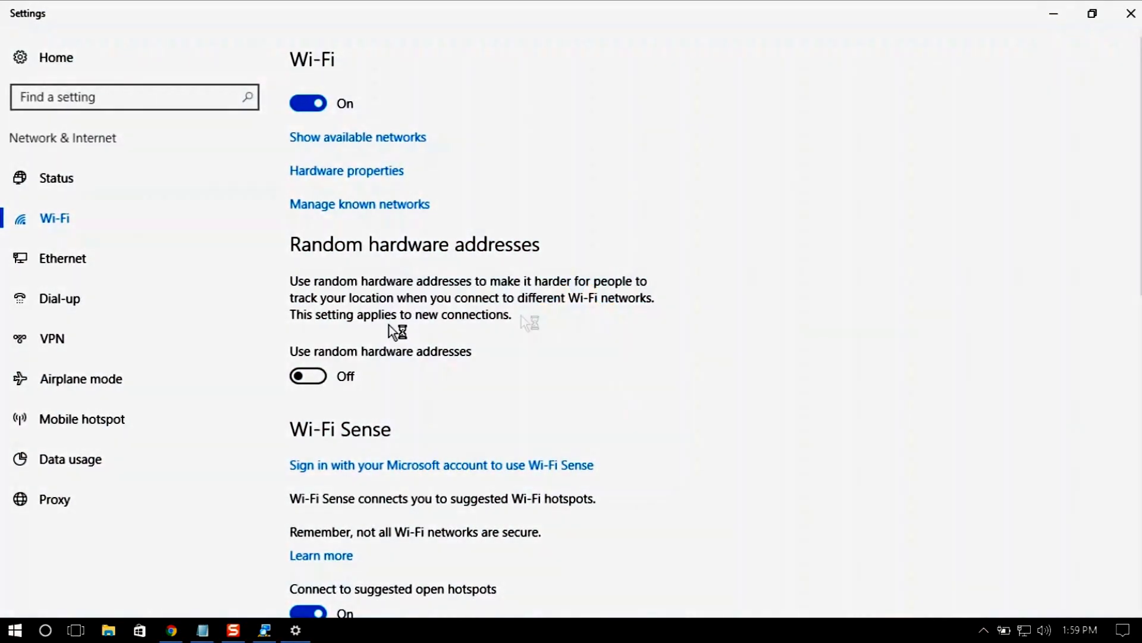
click(116, 261)
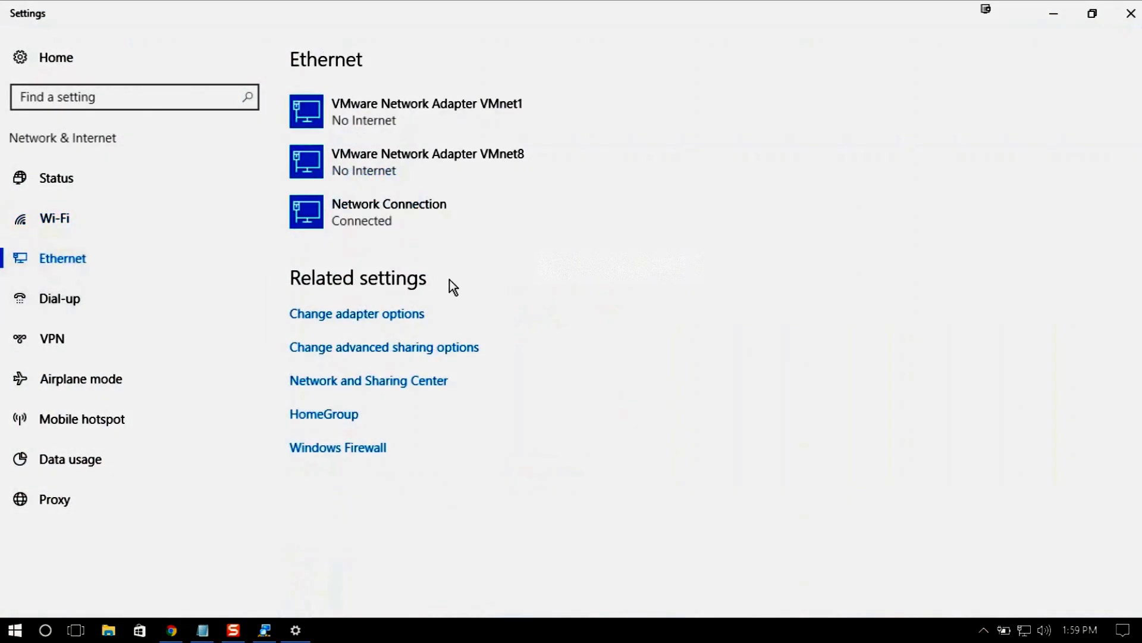
click(405, 320)
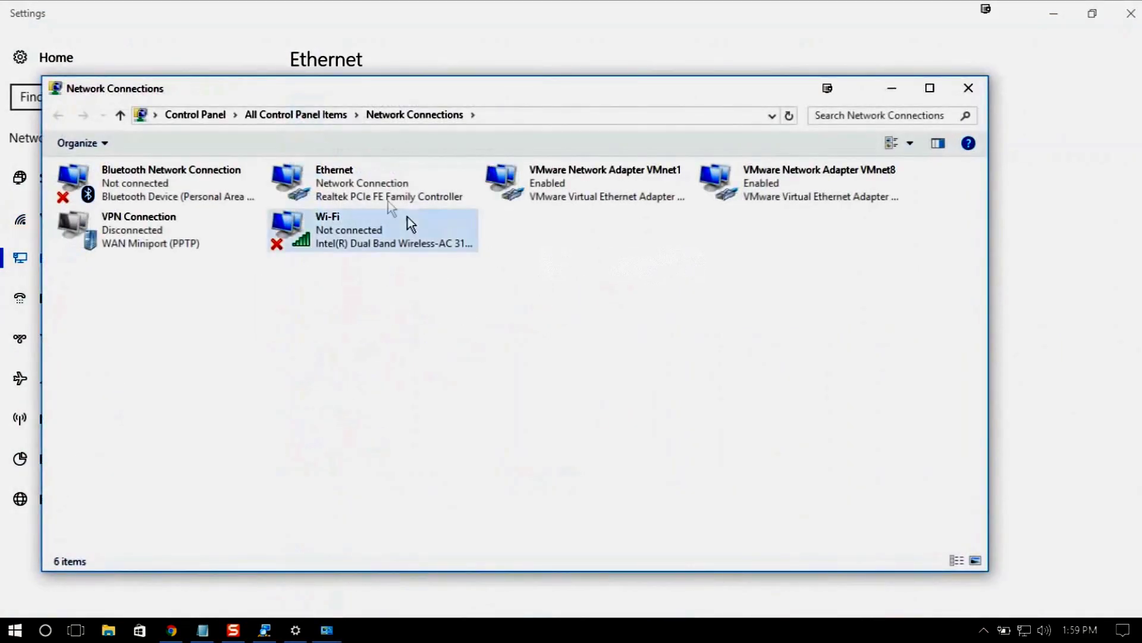
click(376, 184)
double_click(376, 183)
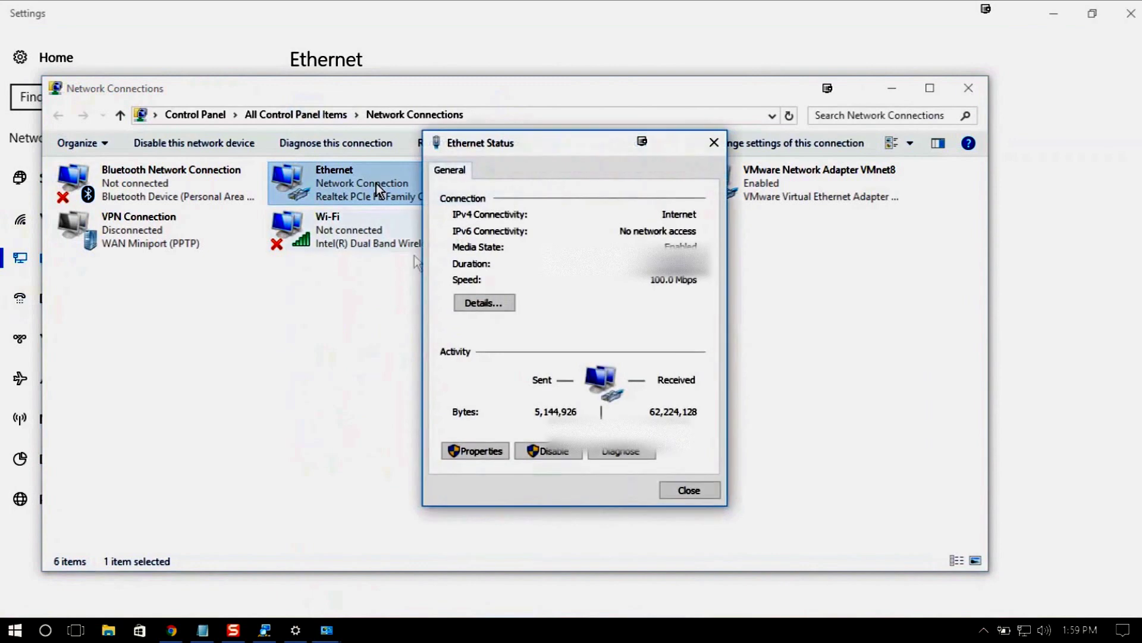
click(498, 308)
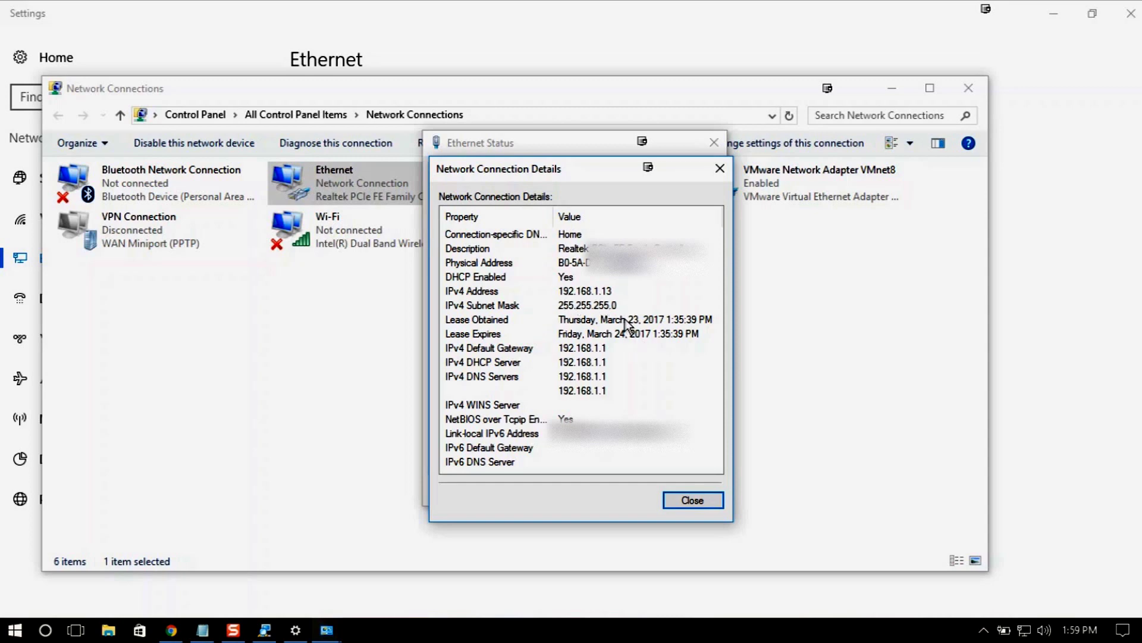
Close the connection details, Ethernet Status and Network Connections windows.
click(692, 501)
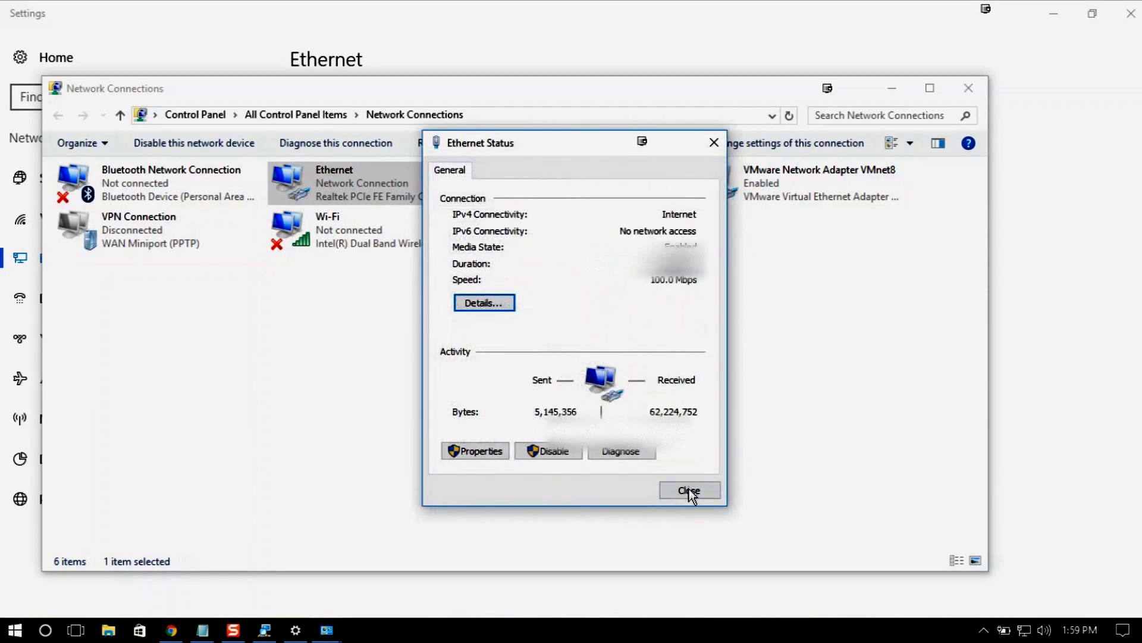
click(695, 490)
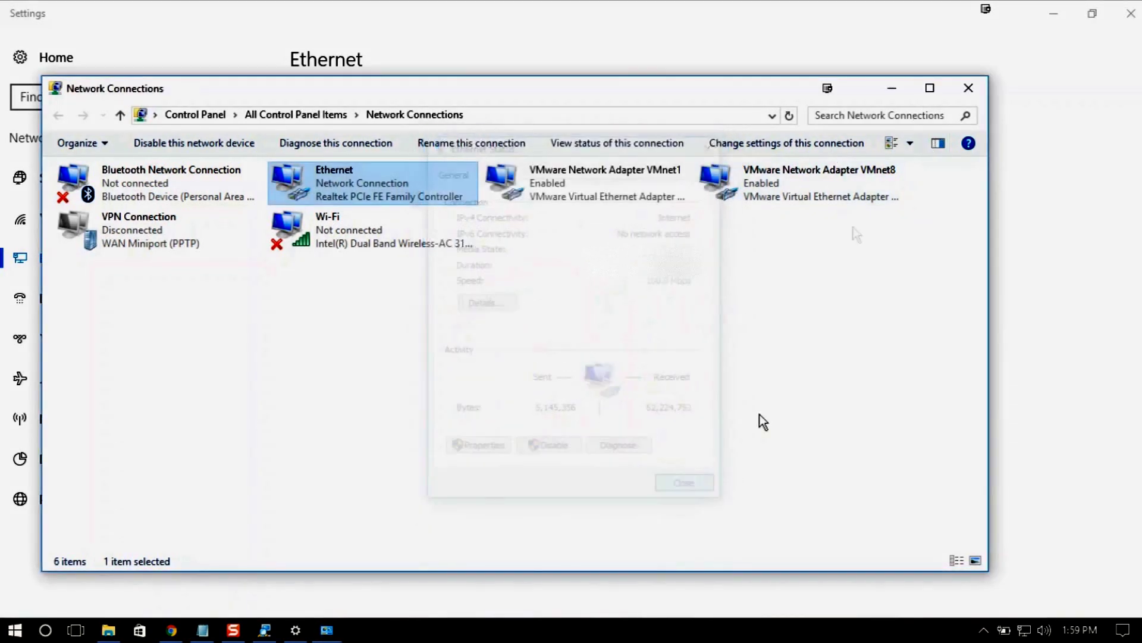
click(965, 91)
Close Settings and scan the IP range 192.168.1.1-254 in Advanced IP Scanner.
click(1130, 13)
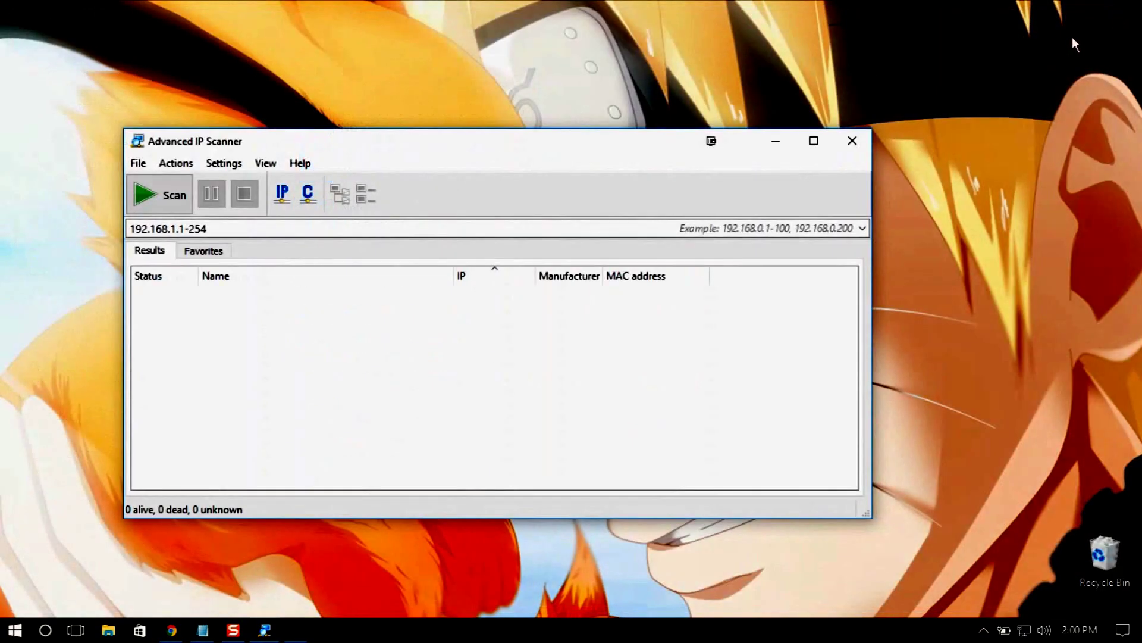
click(155, 231)
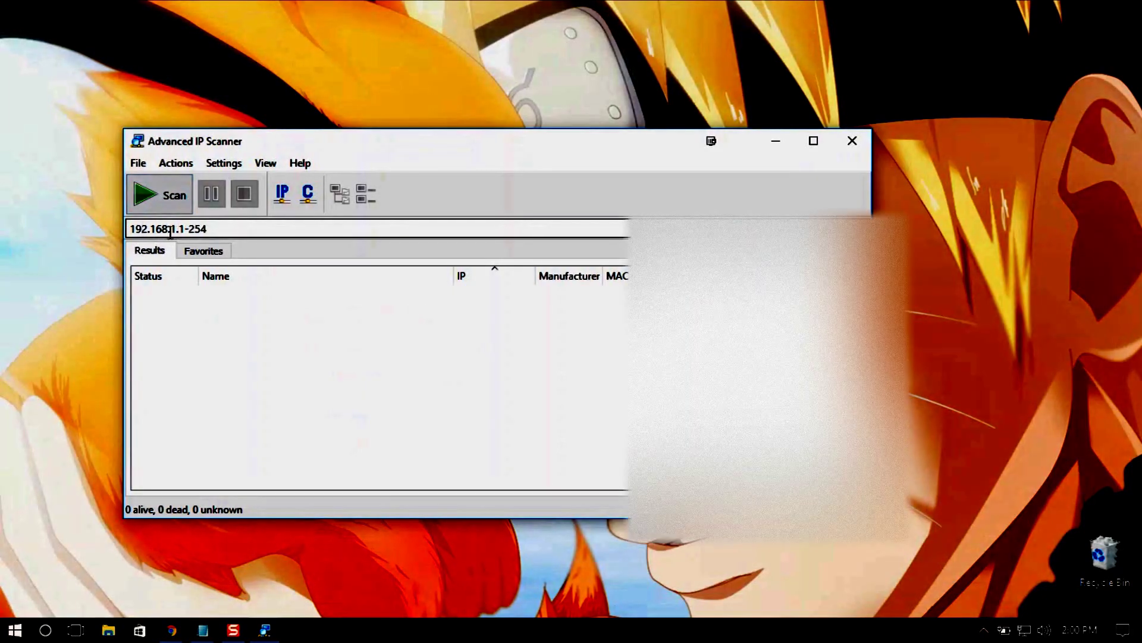
click(159, 186)
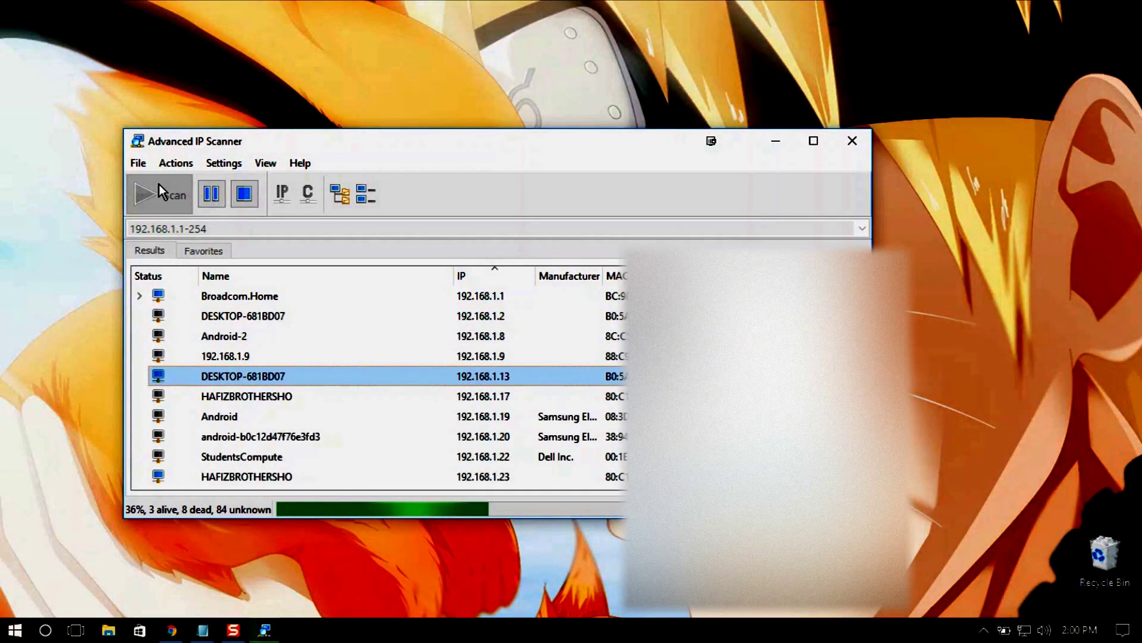
Enlarge the scanner window and fit the Manufacturer column to show full names.
drag(437, 130, 435, 65)
drag(872, 357, 993, 357)
double_click(602, 212)
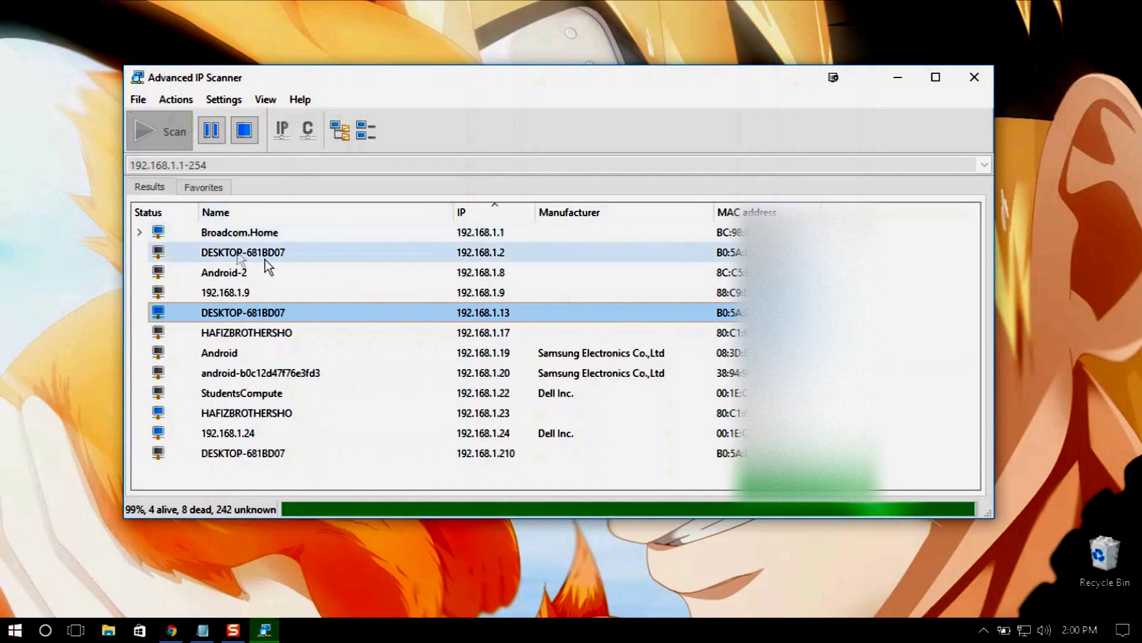
click(140, 233)
click(139, 233)
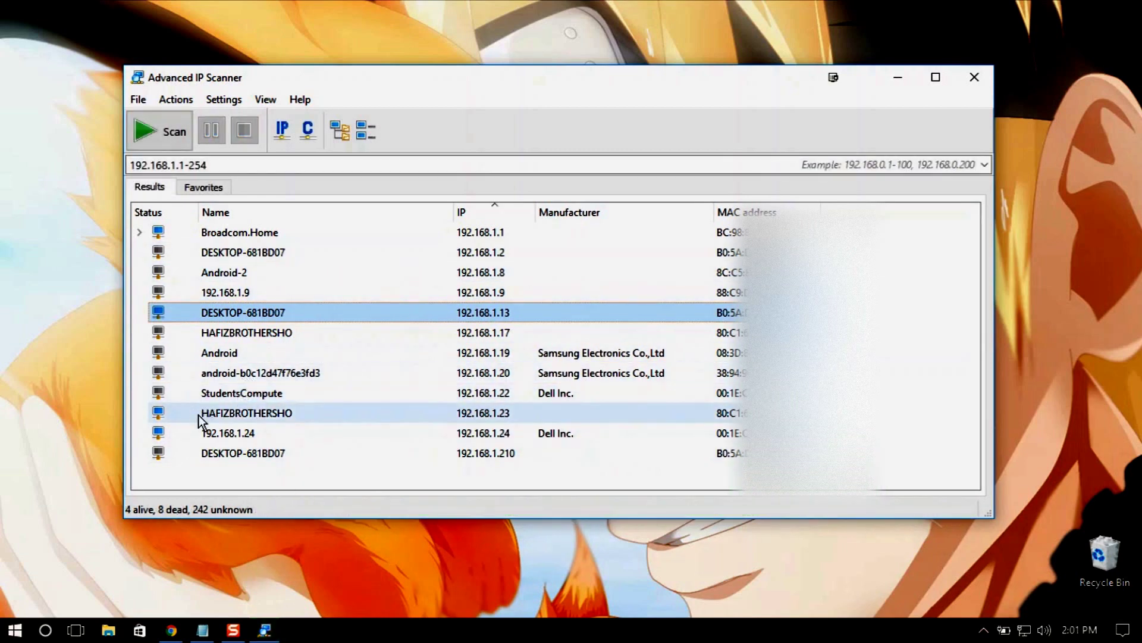
Copy the MAC address of the device at 192.168.1.23.
click(251, 412)
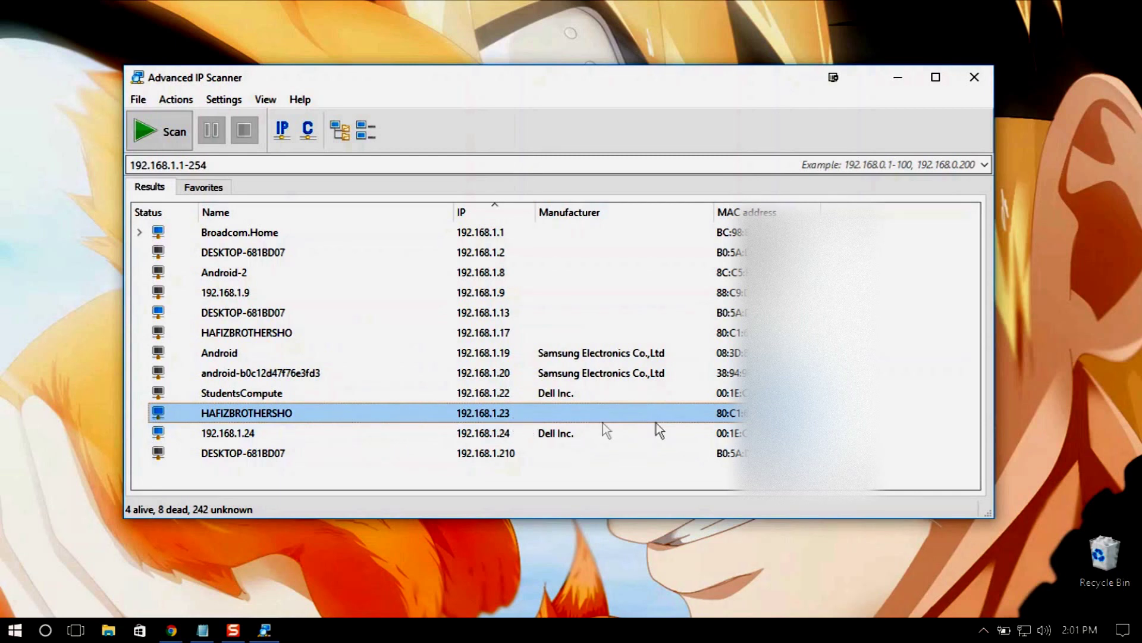
right_click(723, 414)
mouse_move(800, 197)
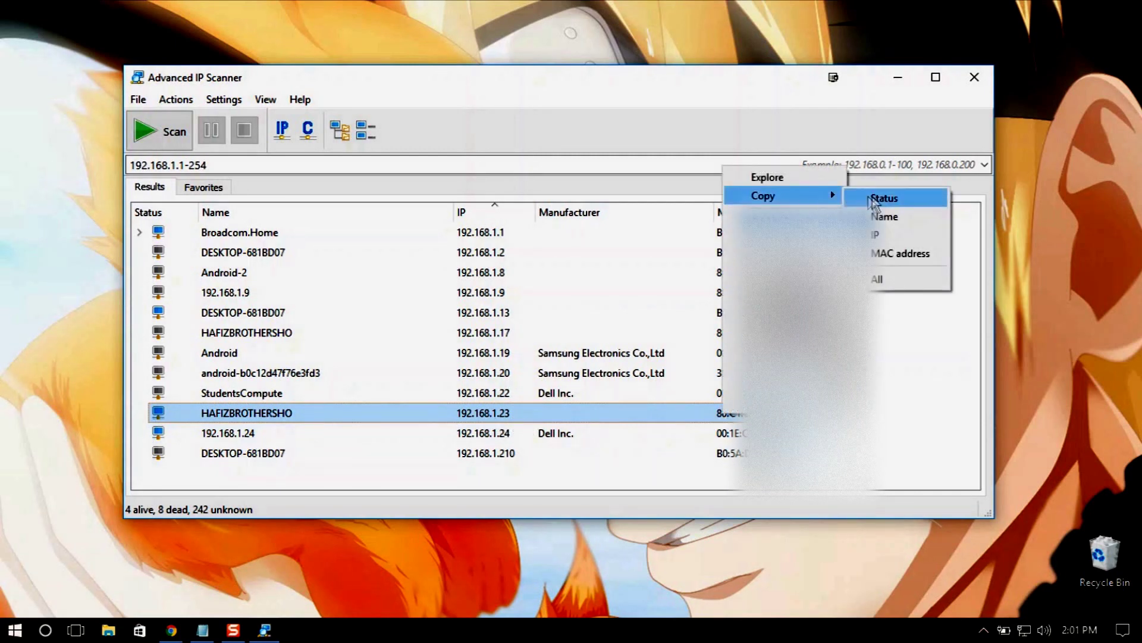
click(894, 252)
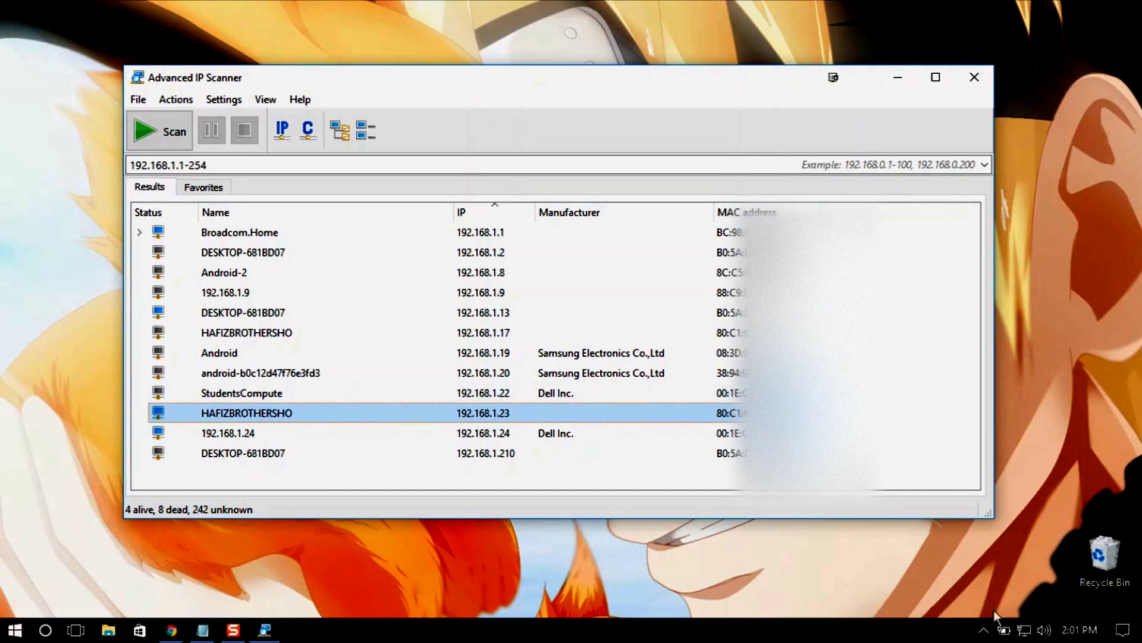
Open the Ethernet connection's status window via Network settings > Change adapter options.
click(1025, 629)
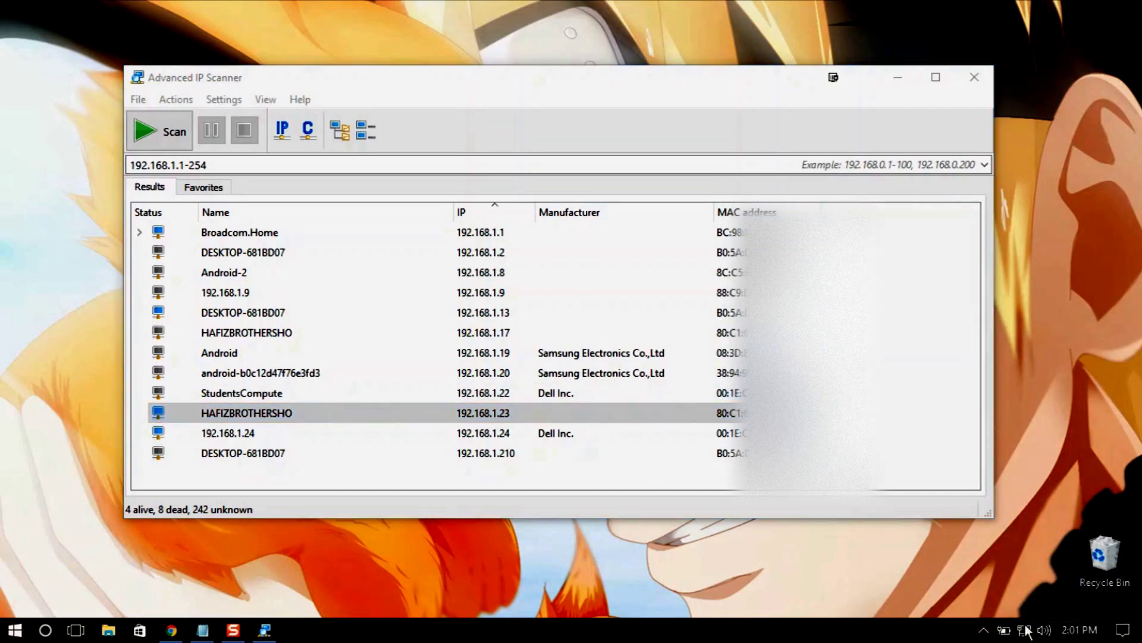
click(911, 544)
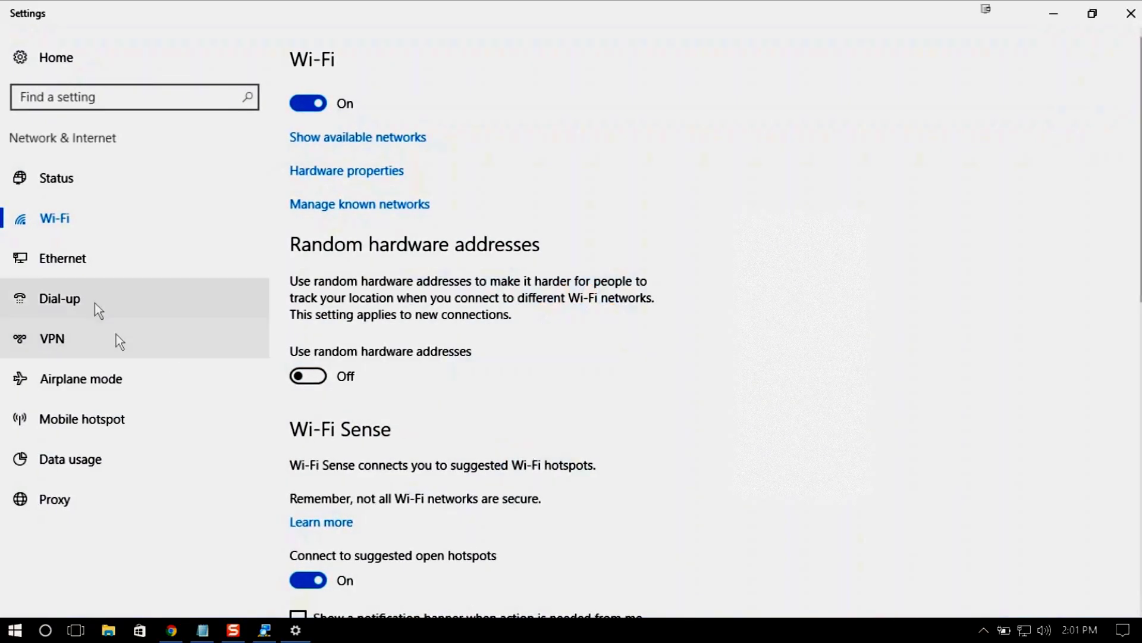
click(66, 266)
click(368, 319)
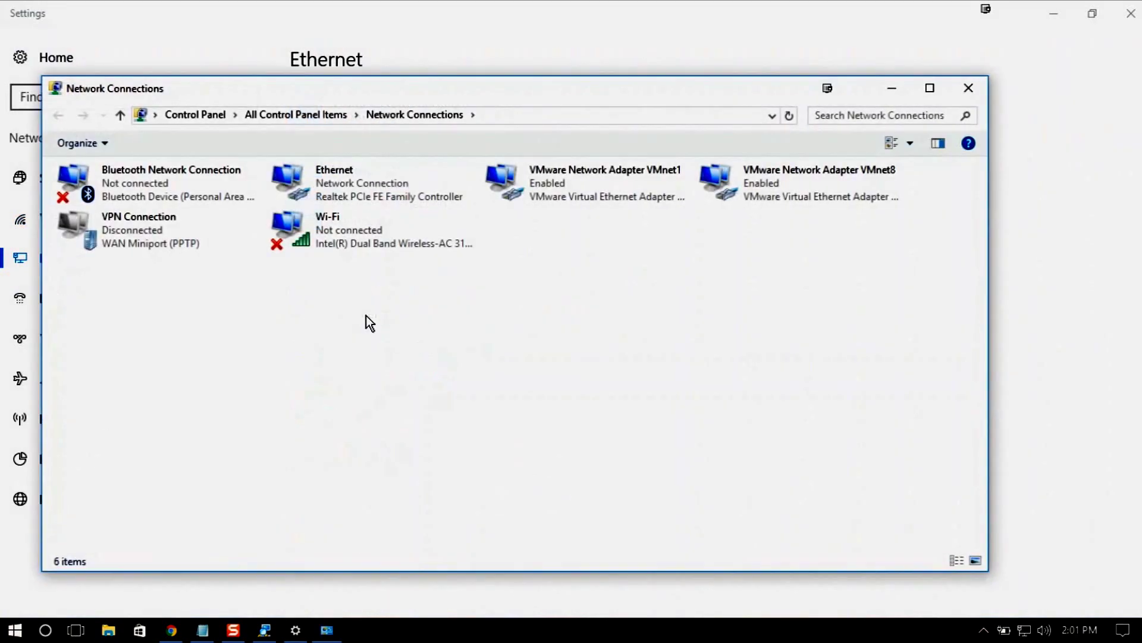
double_click(347, 185)
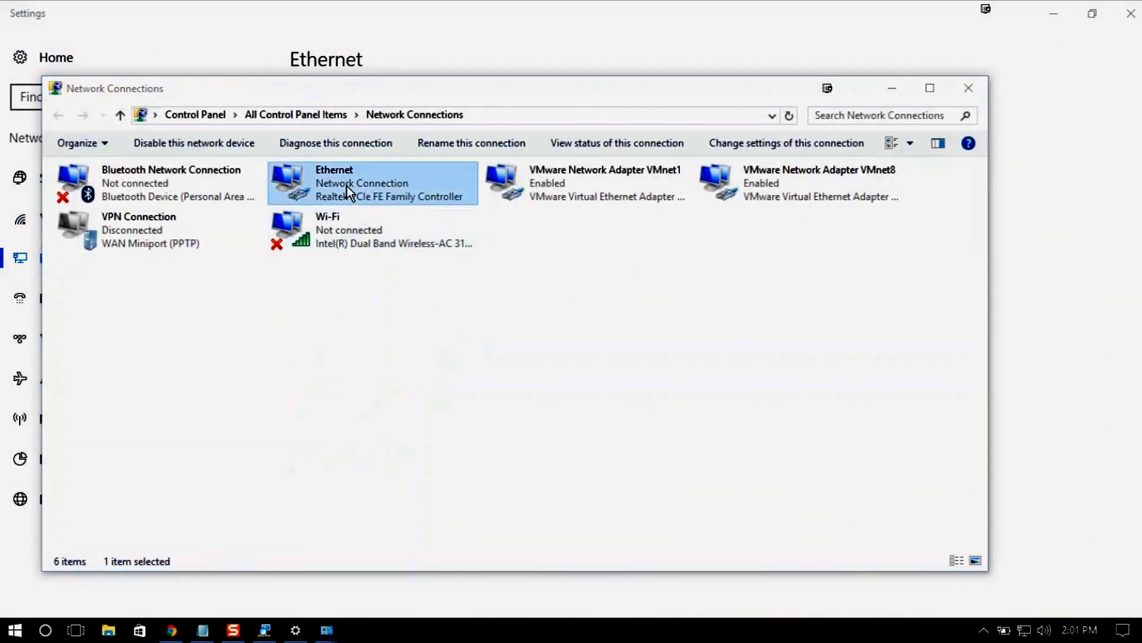
Select the Realtek adapter's Network Address advanced property and focus its Value box.
click(484, 453)
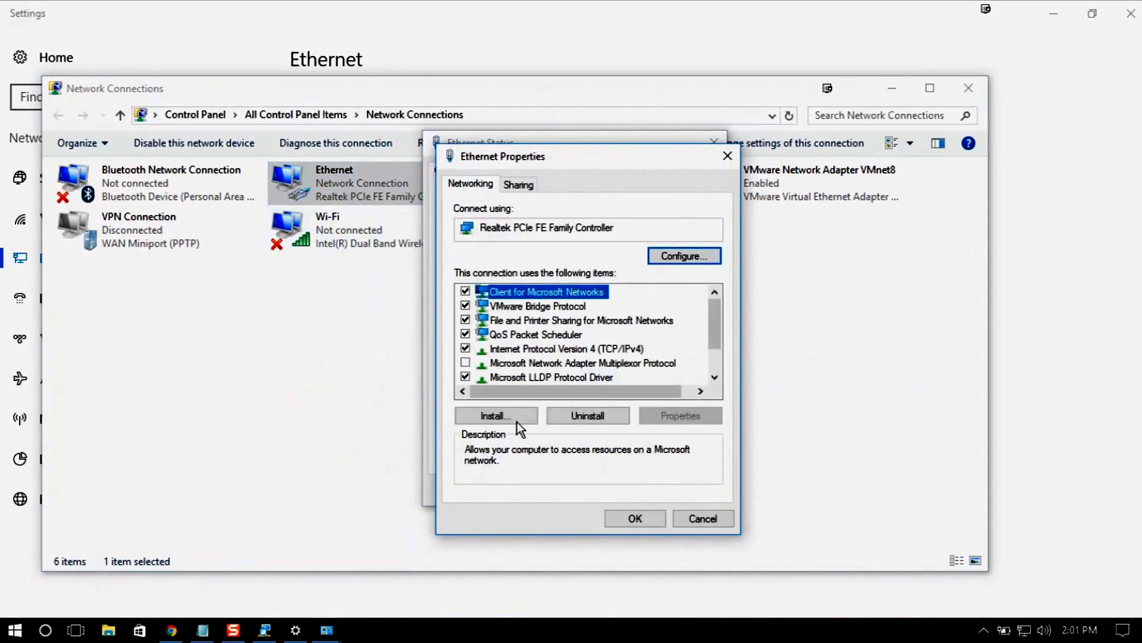
click(680, 256)
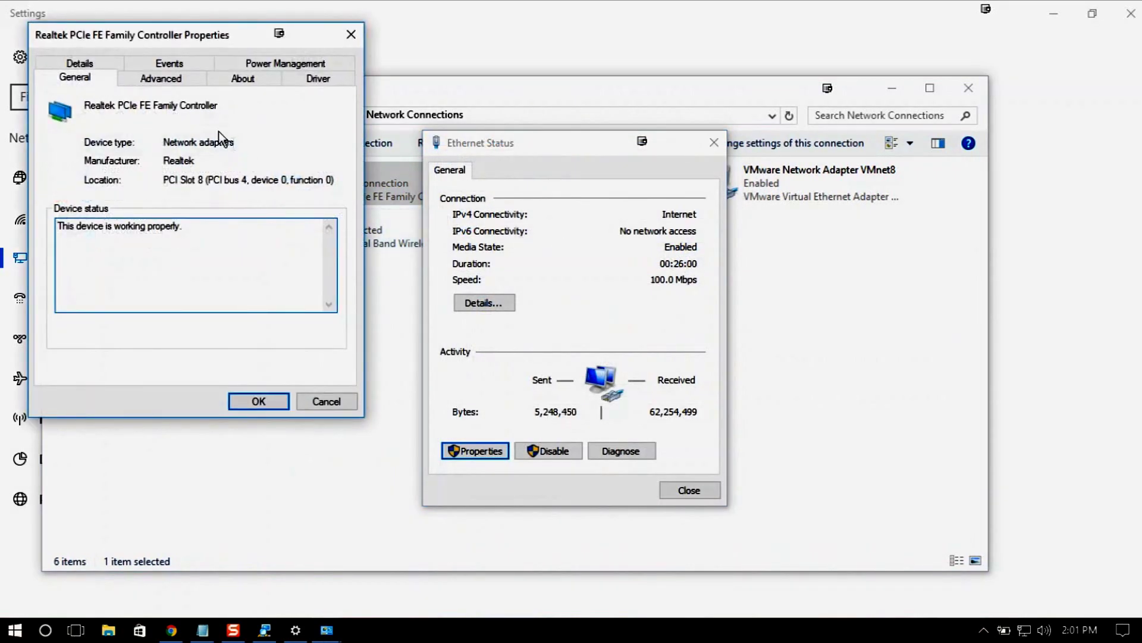
click(164, 80)
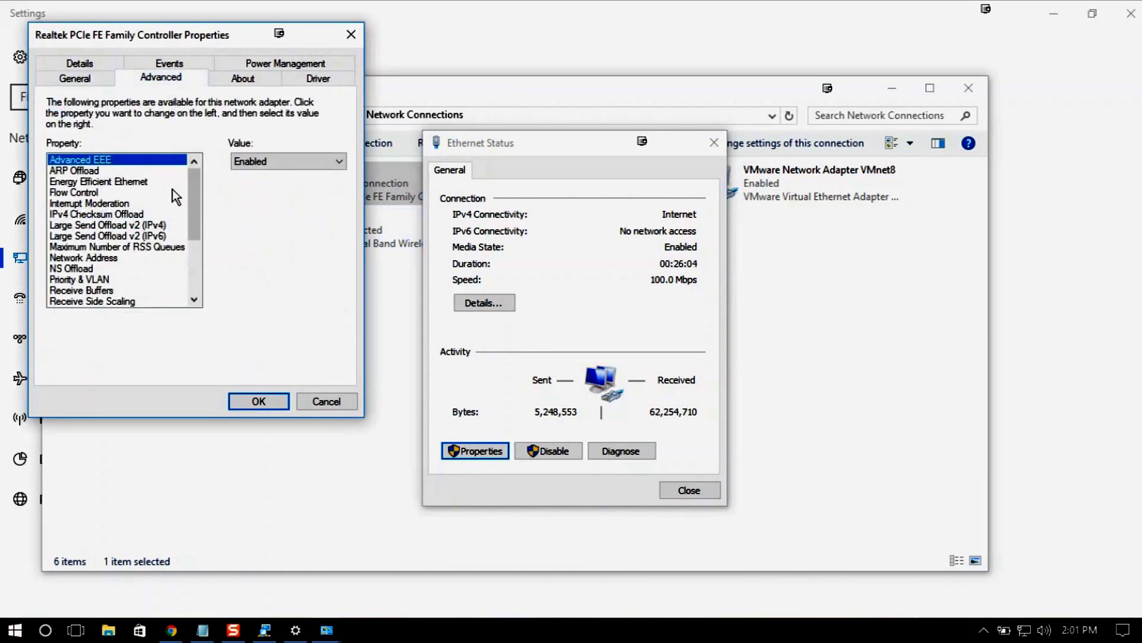
click(77, 259)
click(255, 163)
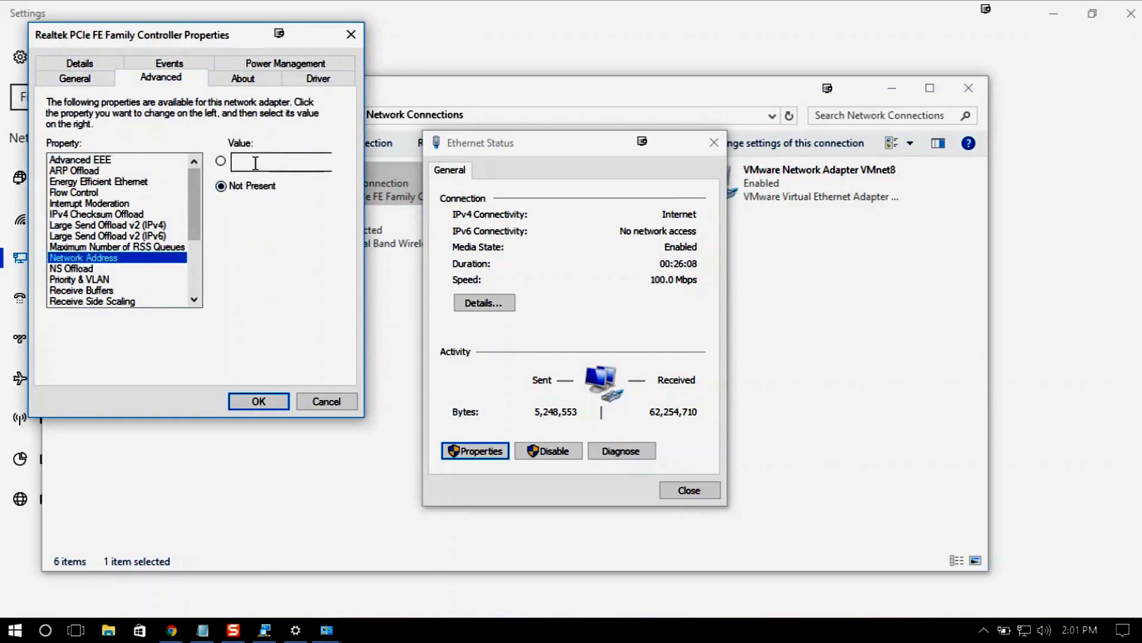
Paste the copied 192.168.1.23 MAC address as the Ethernet adapter's Network Address.
right_click(249, 161)
click(272, 231)
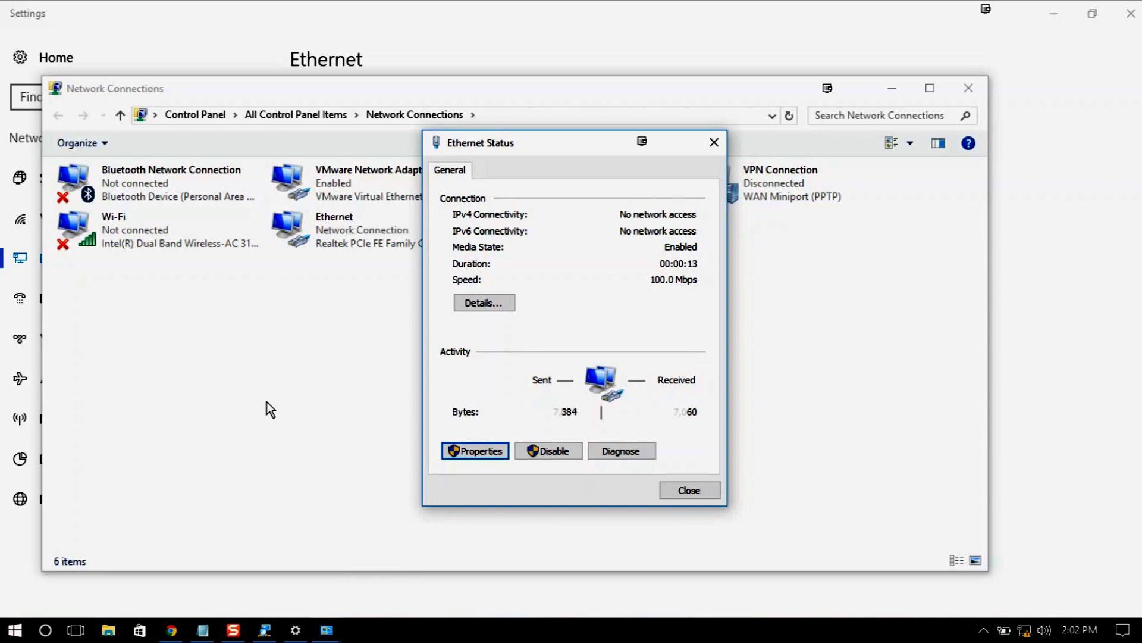
click(482, 305)
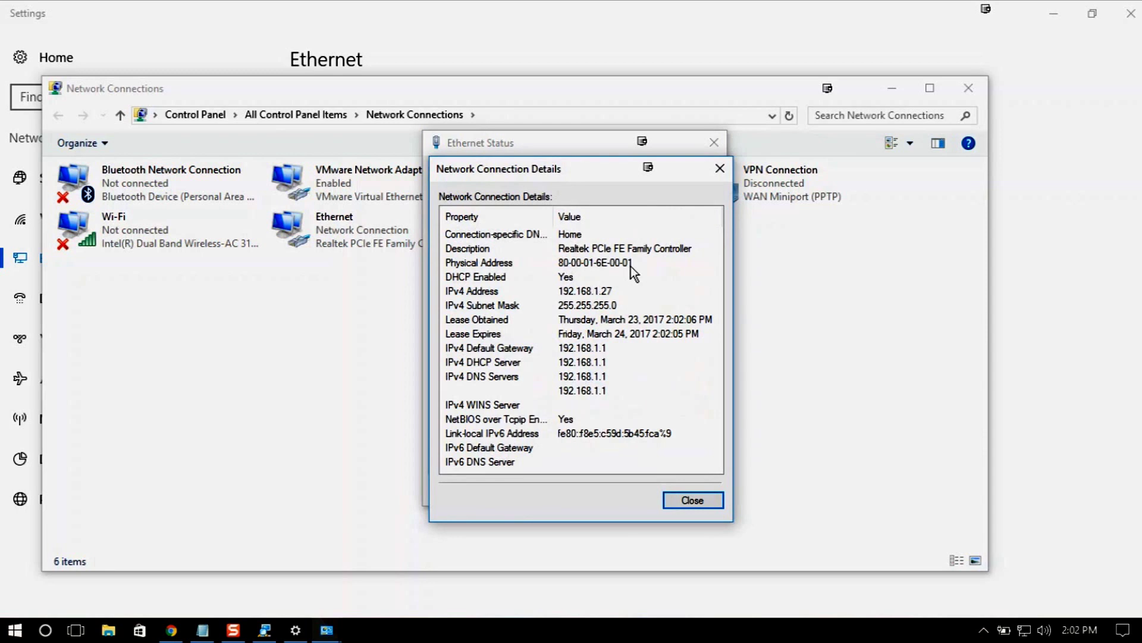
Close the details confirming the new physical address and IPv4 192.168.1.27, plus the network windows.
click(705, 499)
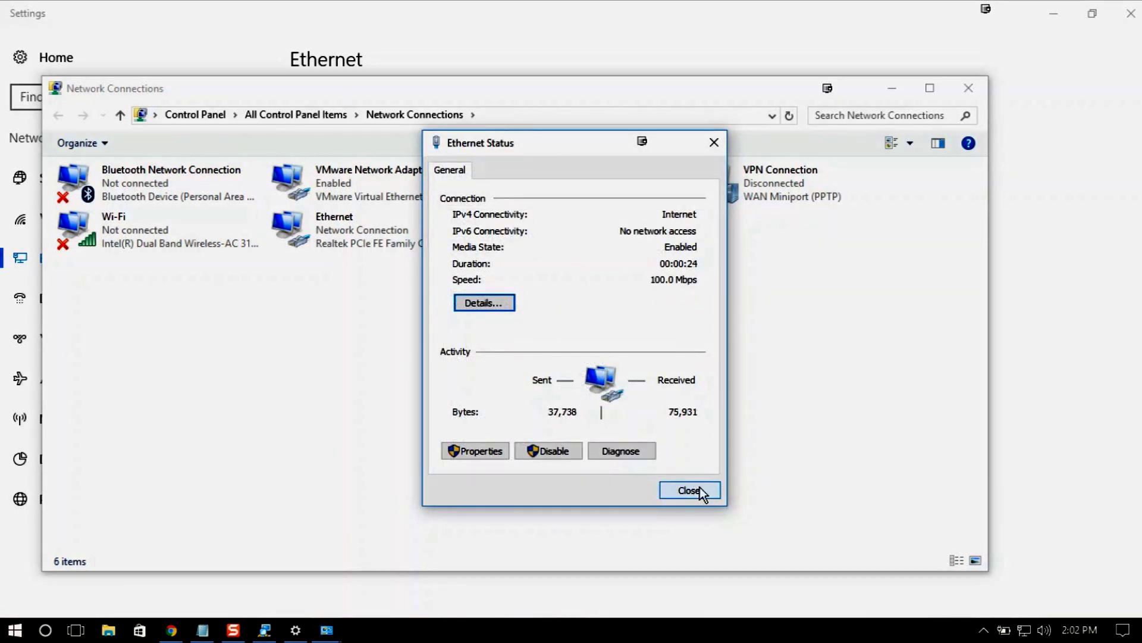
click(968, 89)
click(1054, 13)
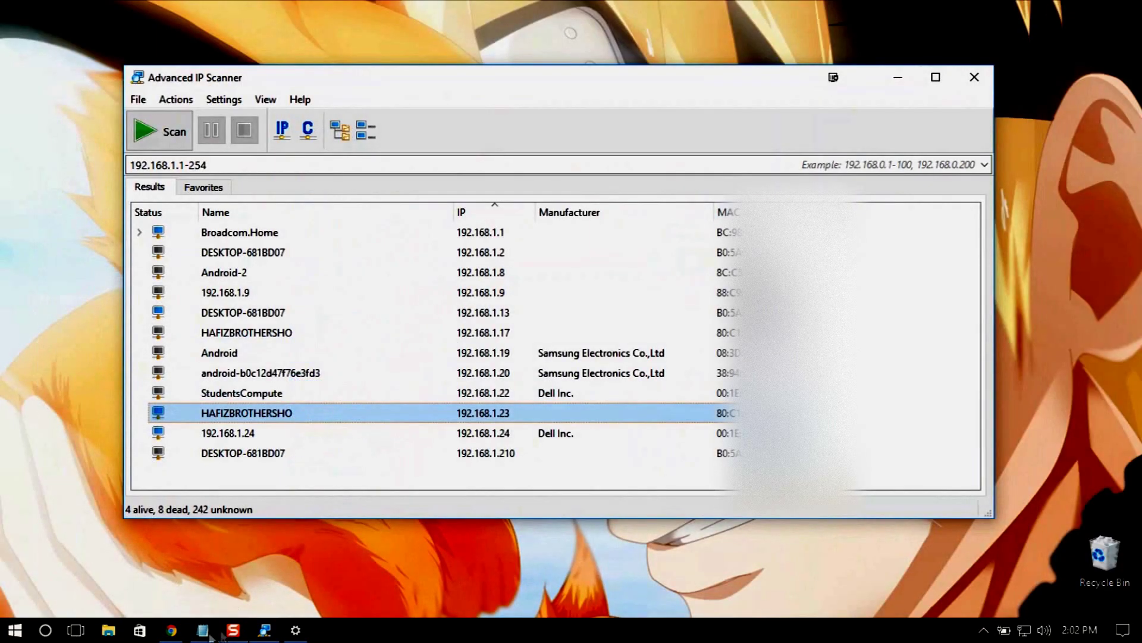
click(181, 635)
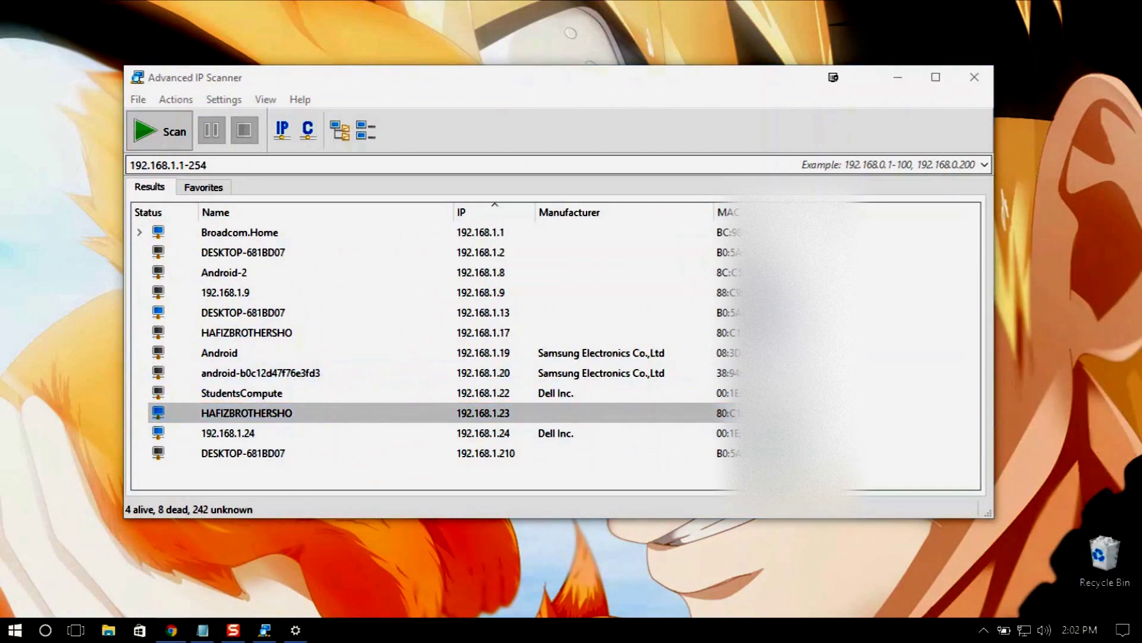
Launch Chrome and load The Tech Bytes channel through YouTube's My channel link.
right_click(172, 636)
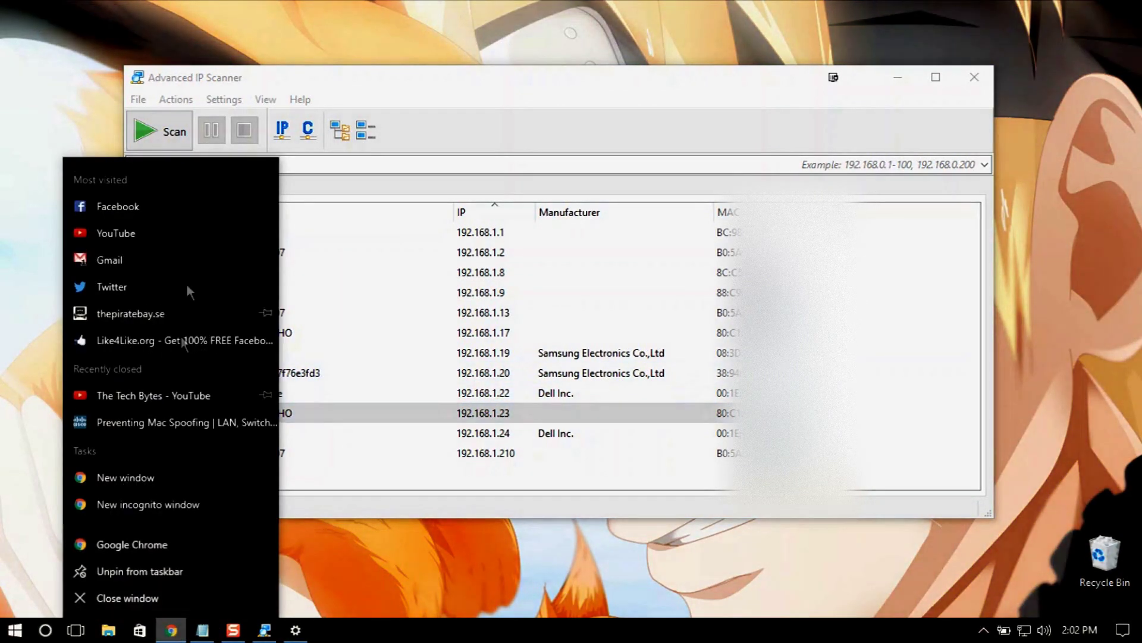
click(150, 541)
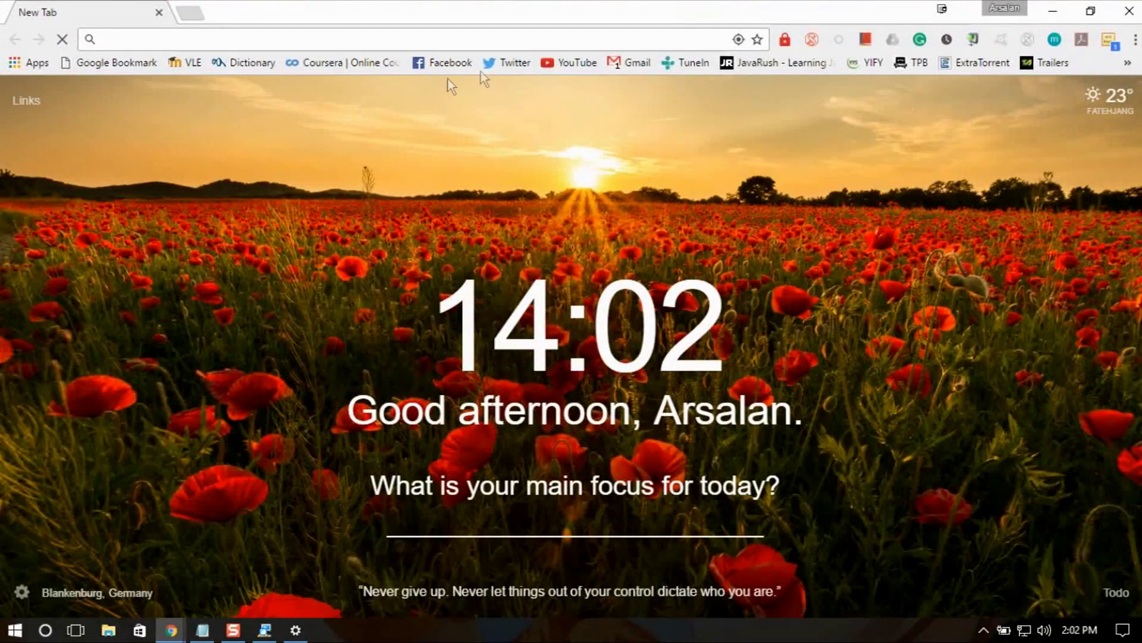
click(570, 60)
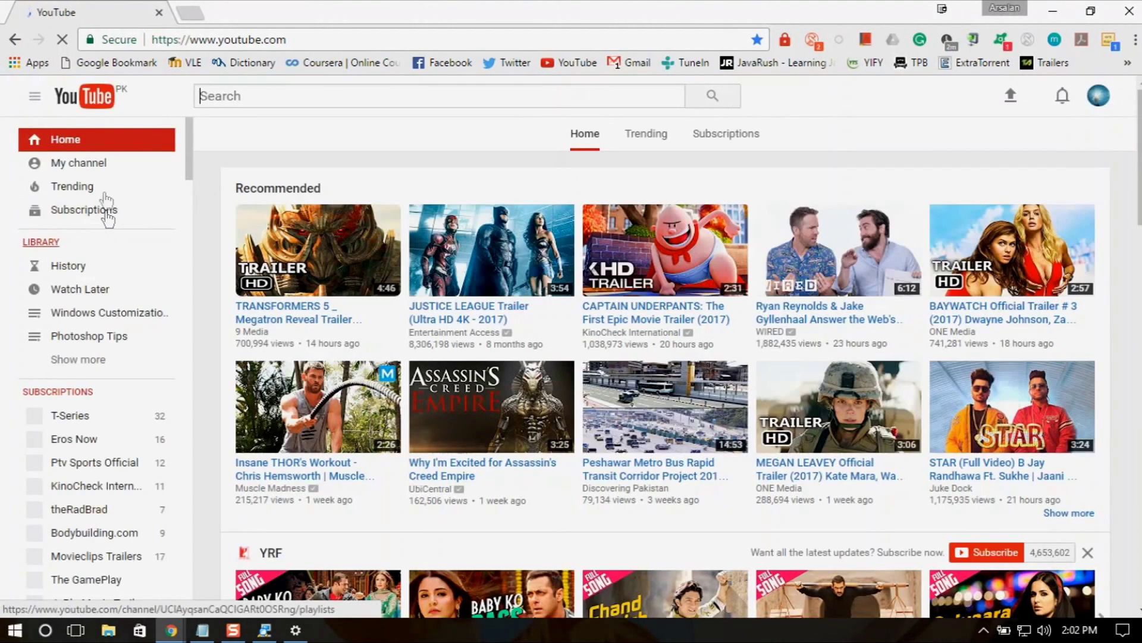
click(94, 164)
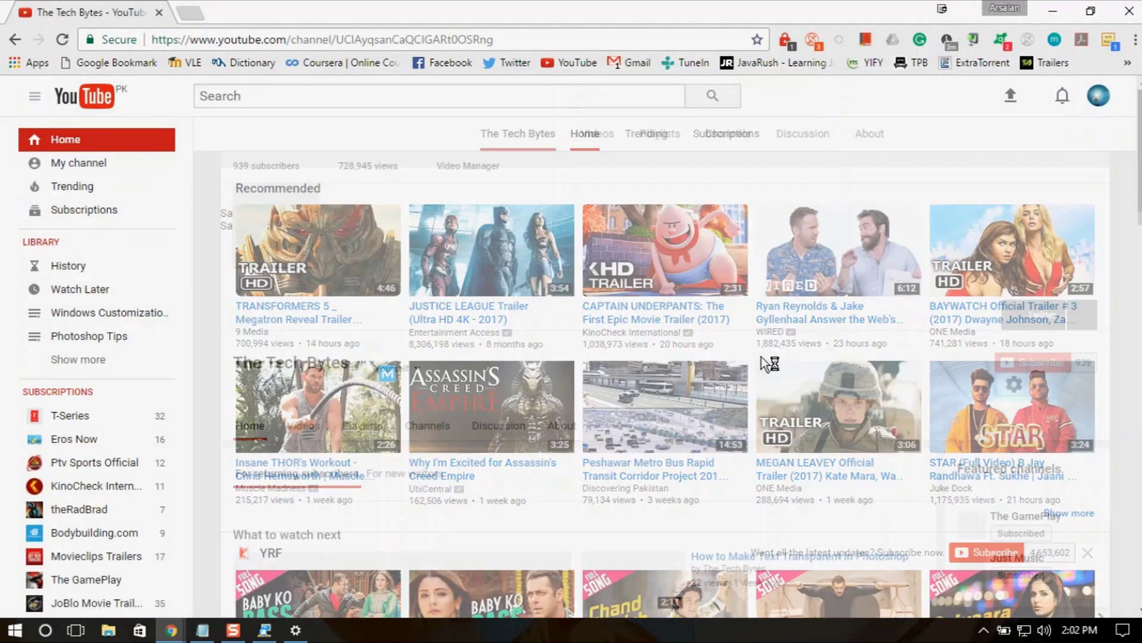
scroll(829, 447, down, 4)
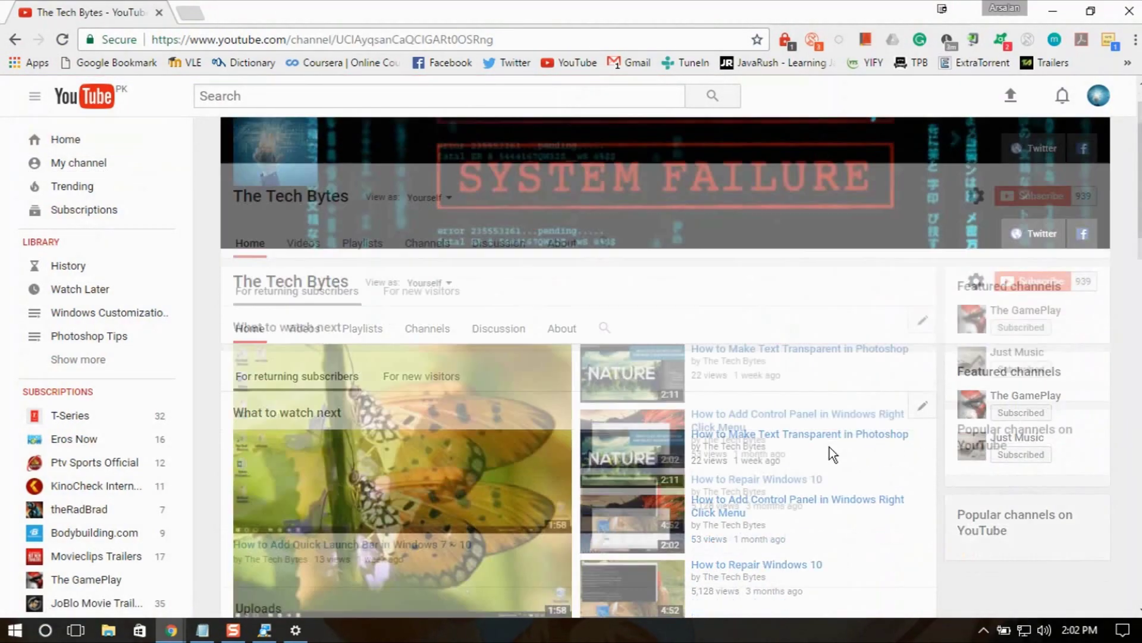
scroll(829, 447, up, 4)
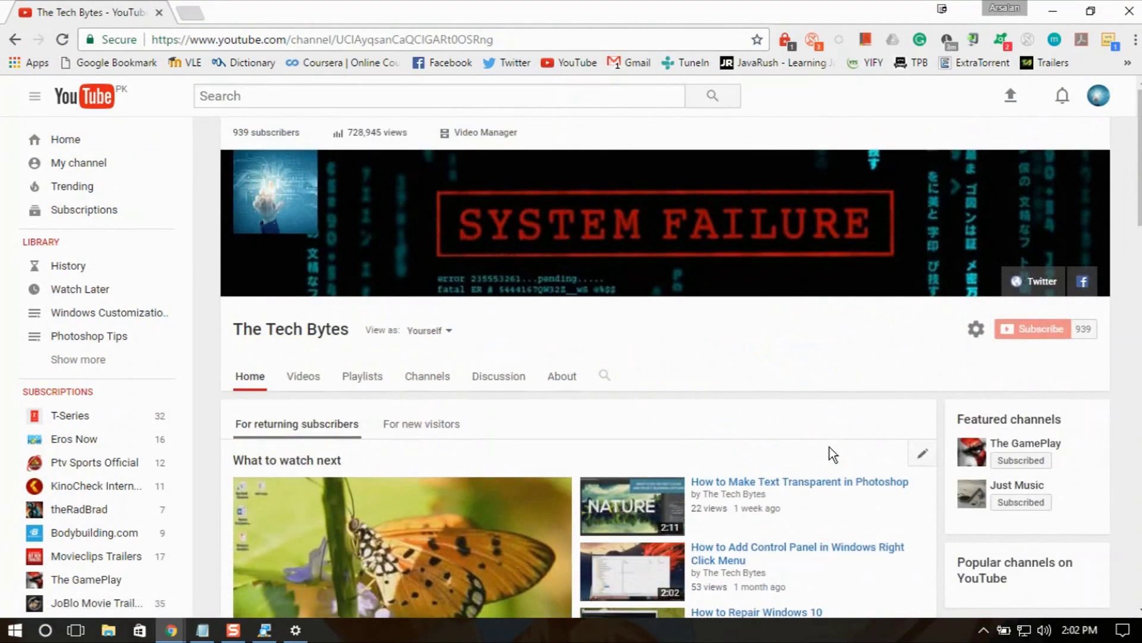
Minimise Chrome and select the 192.168.1.23 device row in Advanced IP Scanner.
click(1053, 11)
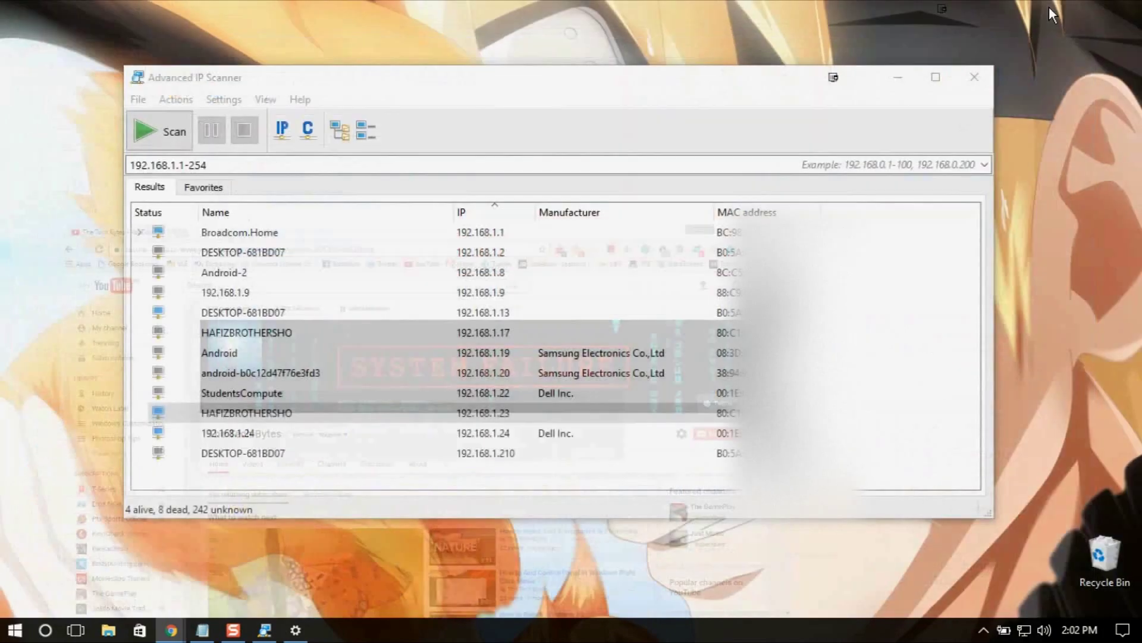
click(487, 415)
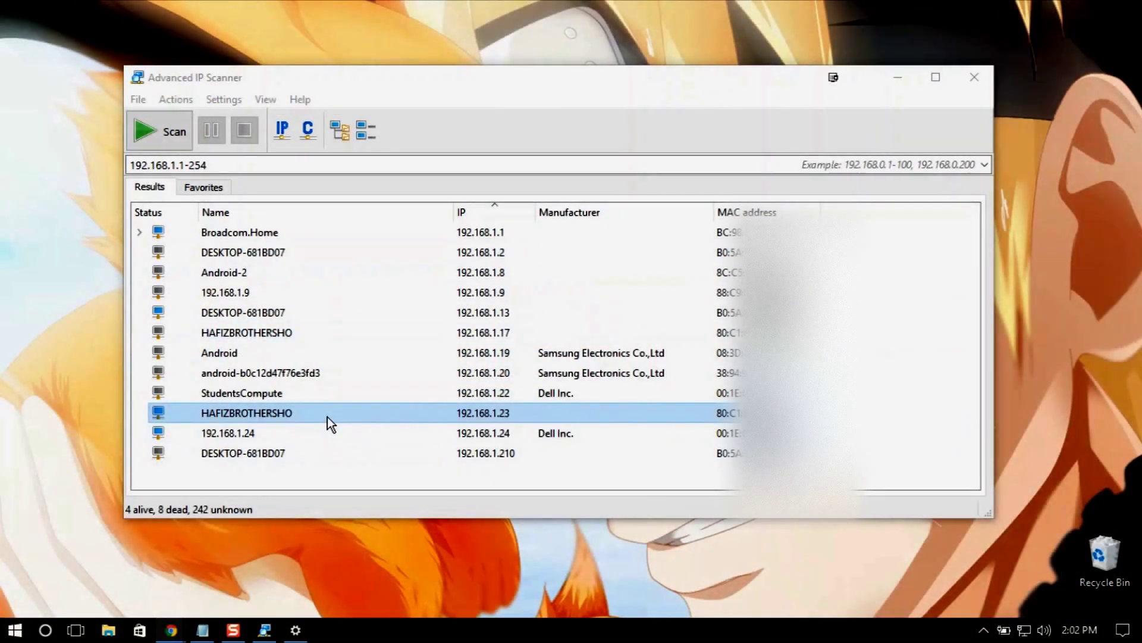
click(288, 604)
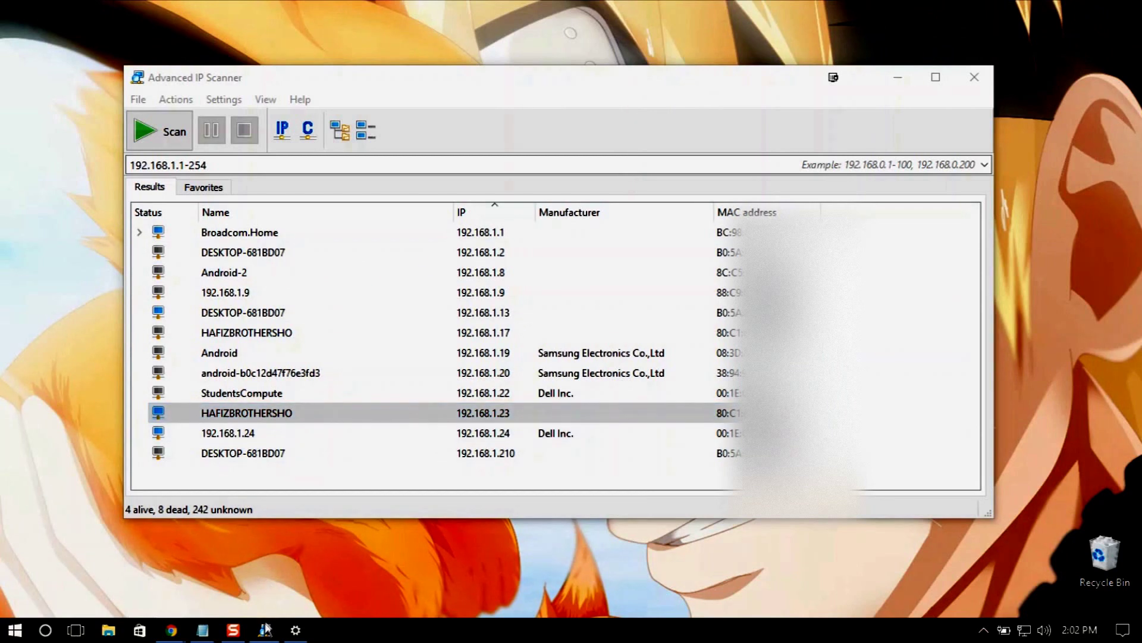